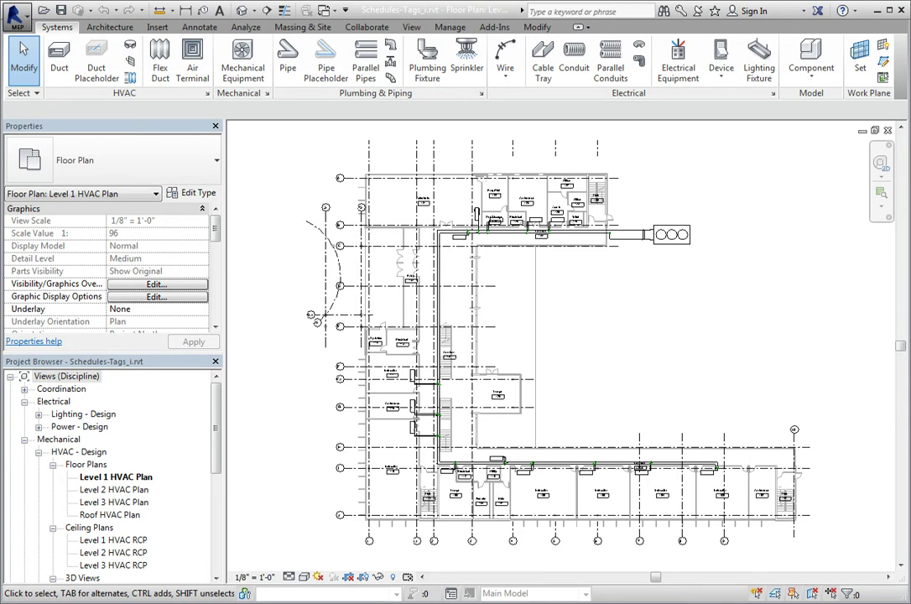
# Step: Open the properties of the Sub-Discipline project parameter and review the groups it can be placed under
pyautogui.click(453, 26)
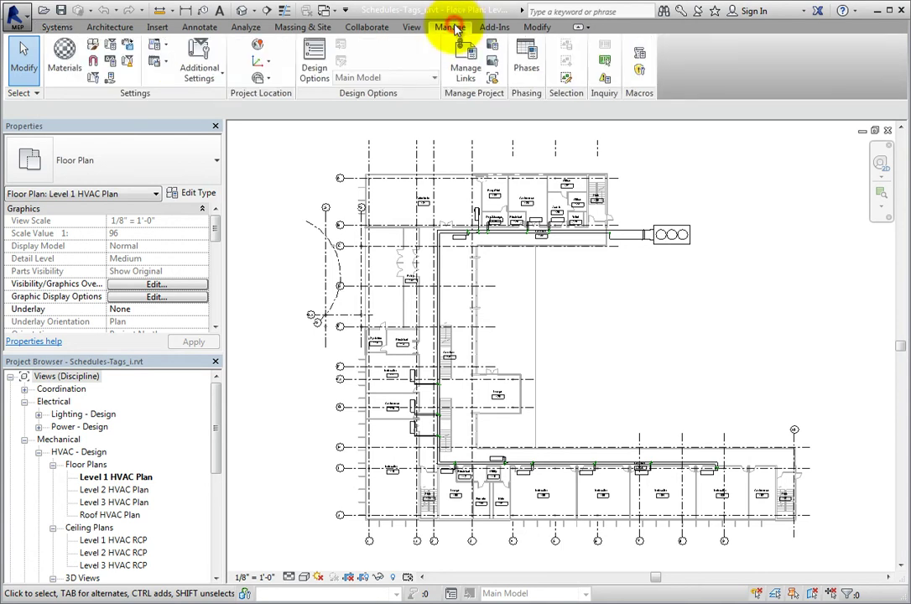
pyautogui.click(110, 45)
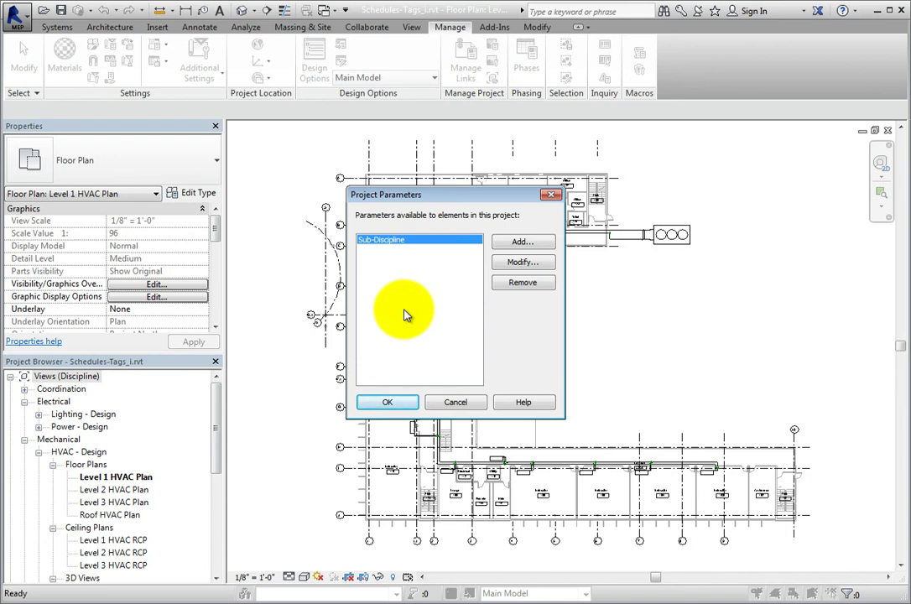
pyautogui.click(537, 266)
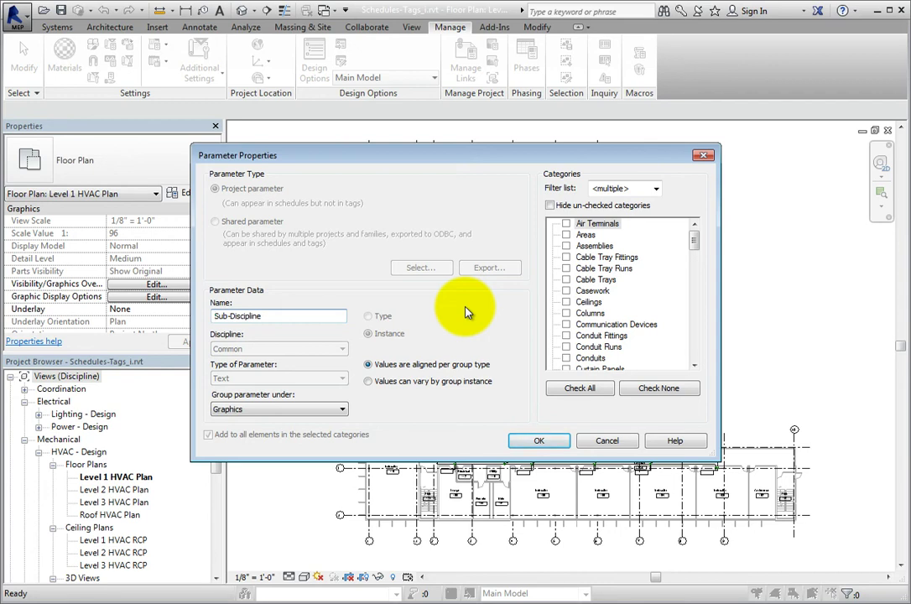
pyautogui.click(343, 409)
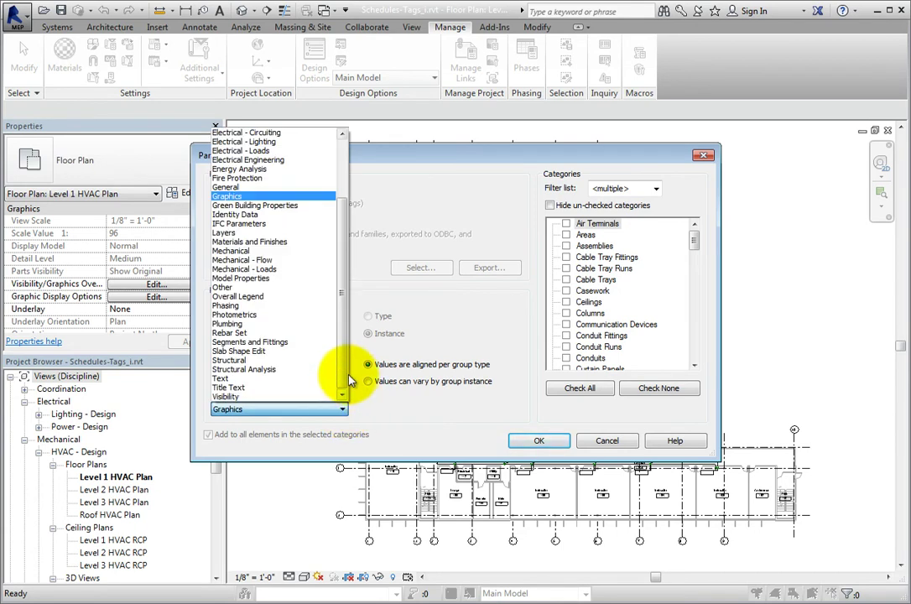
pyautogui.moveTo(340, 369); pyautogui.dragTo(341, 407)
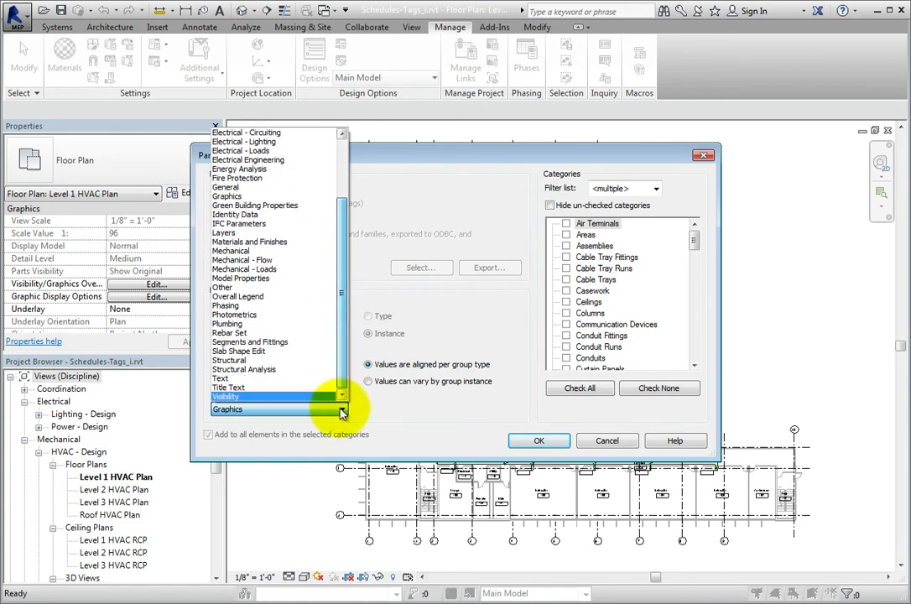
pyautogui.click(342, 409)
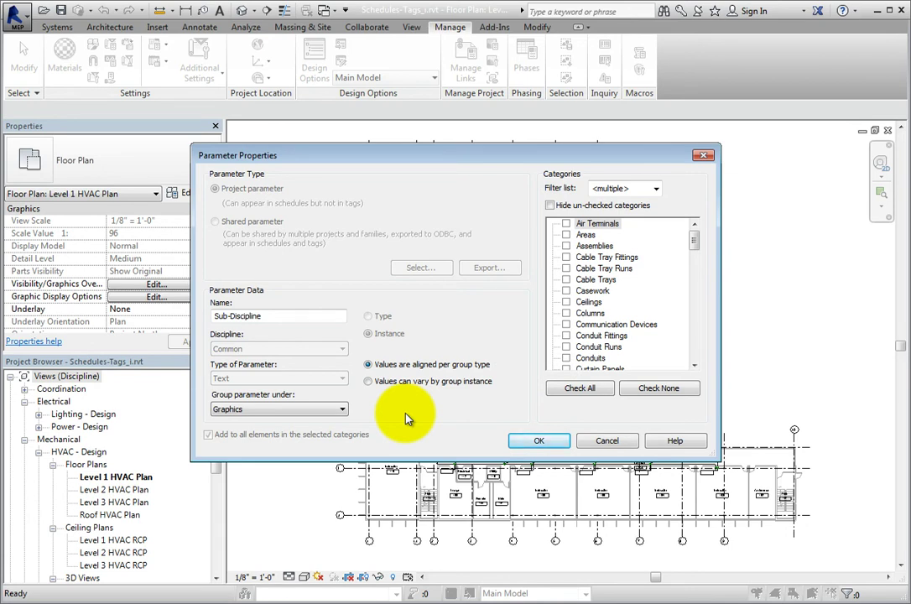
# Step: Inspect the Sub-Discipline parameter's group-instance value options and its checked categories, and leave without saving changes
pyautogui.click(369, 382)
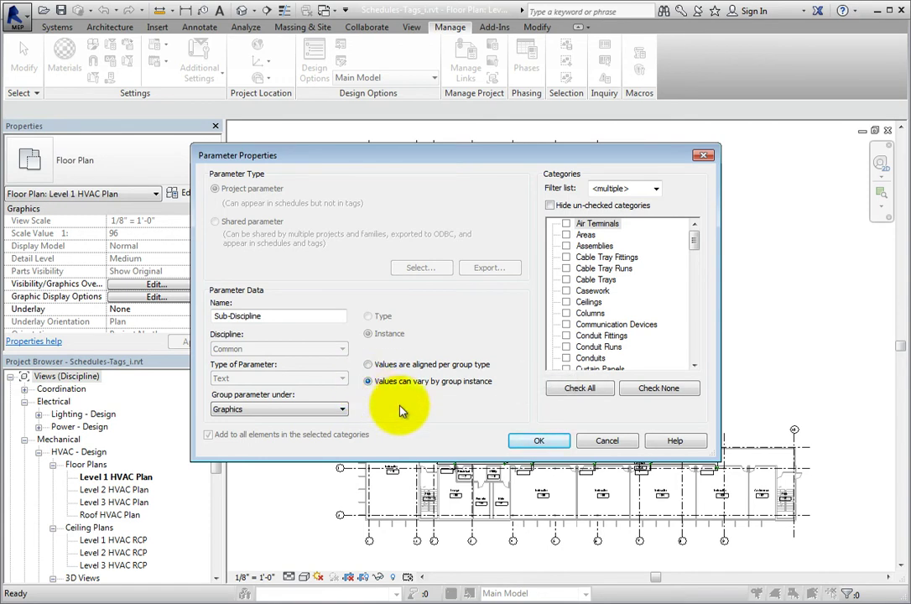
pyautogui.click(370, 366)
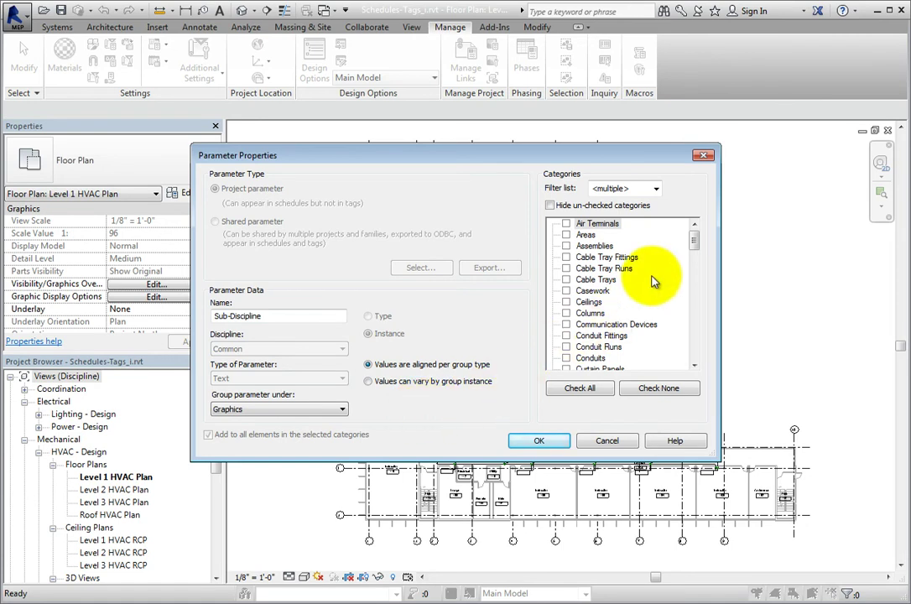
pyautogui.moveTo(693, 240); pyautogui.dragTo(693, 356)
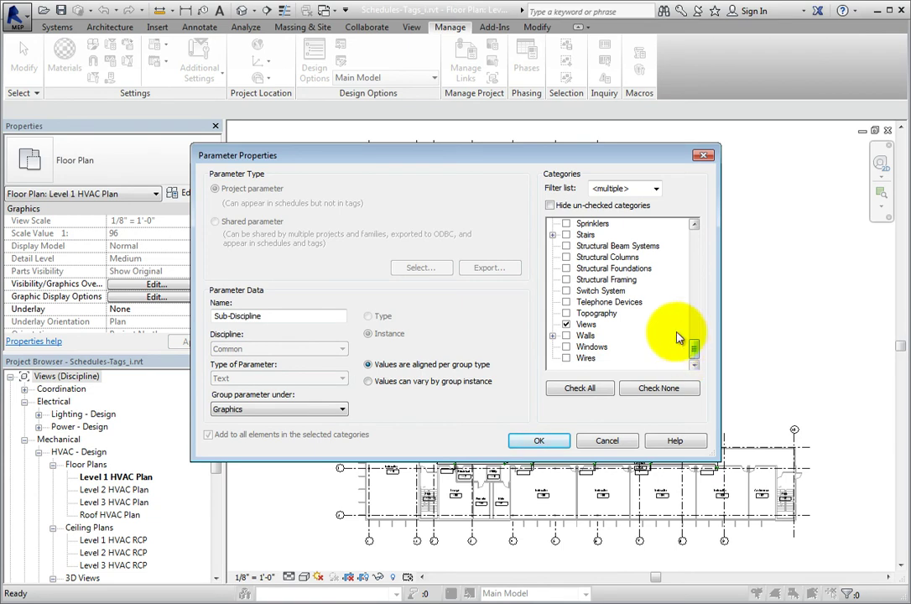
pyautogui.click(551, 206)
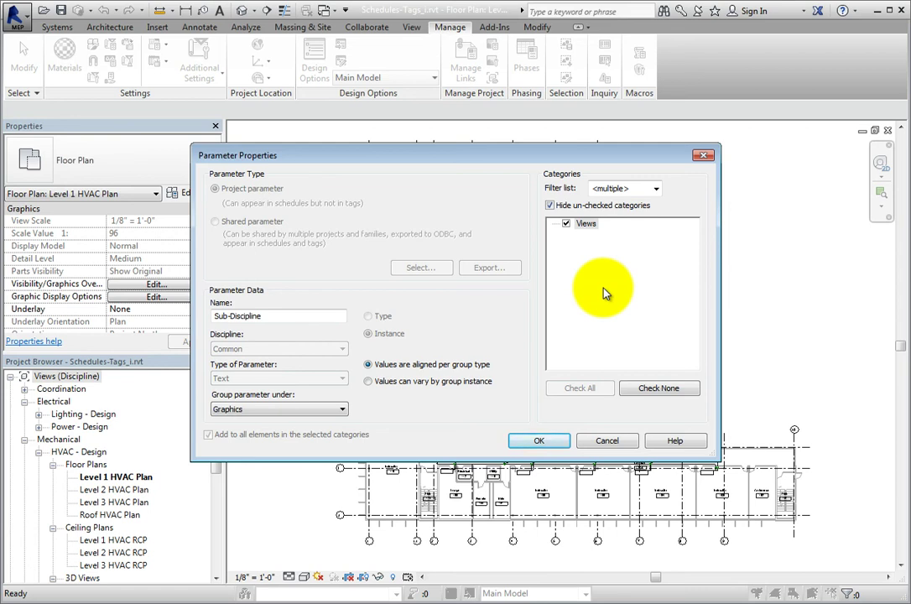
pyautogui.click(608, 442)
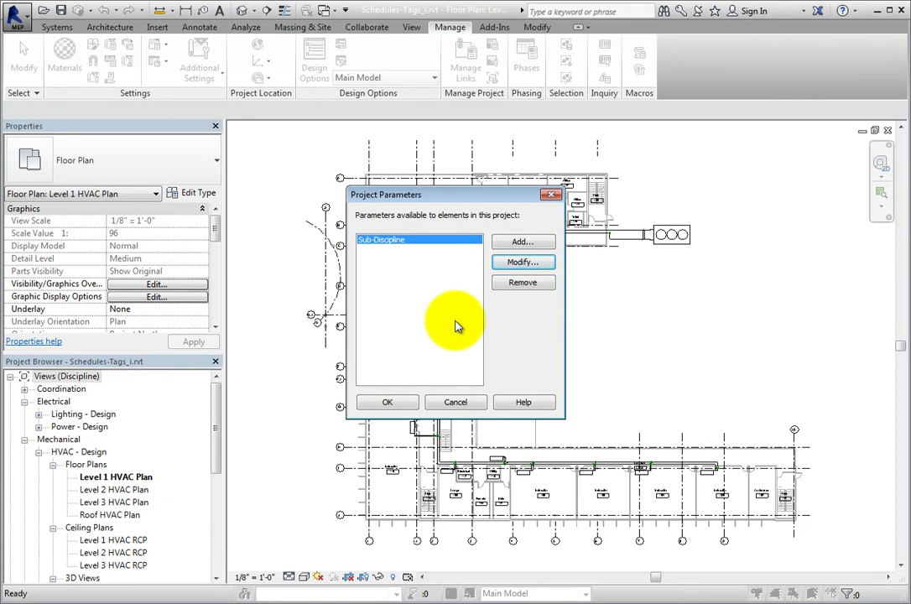
# Step: Add a new project parameter named Max NC, keeping the discipline as Common
pyautogui.click(522, 243)
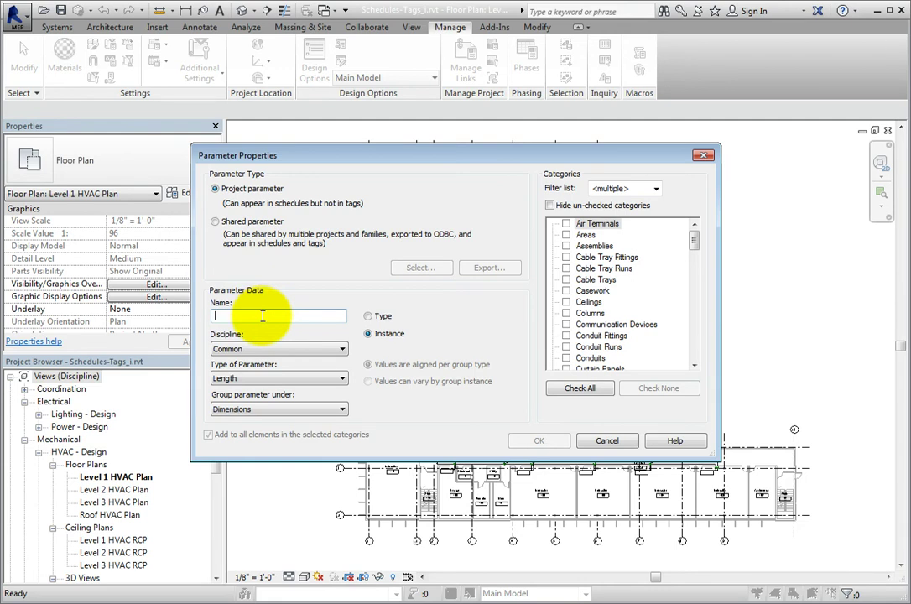
pyautogui.write('Max ')
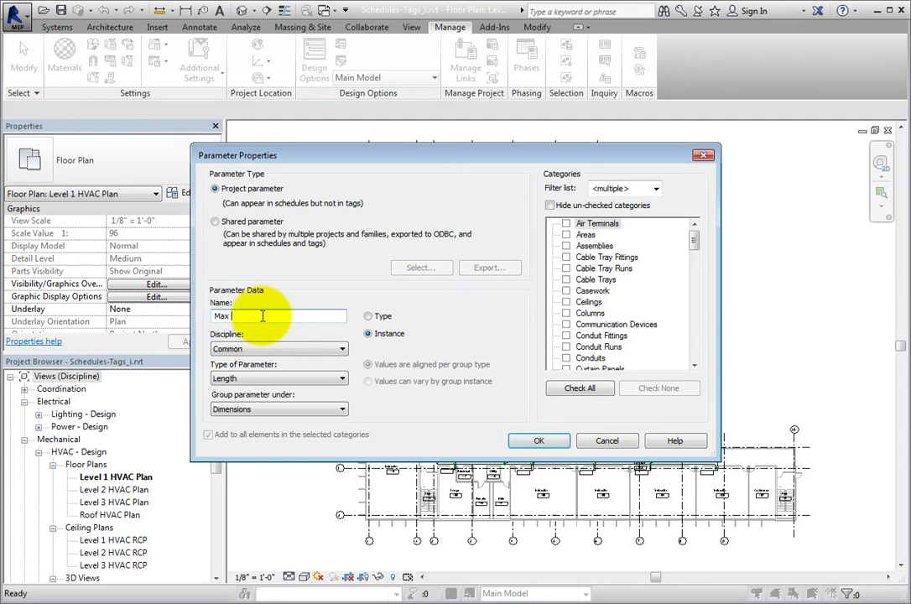
pyautogui.write('NC')
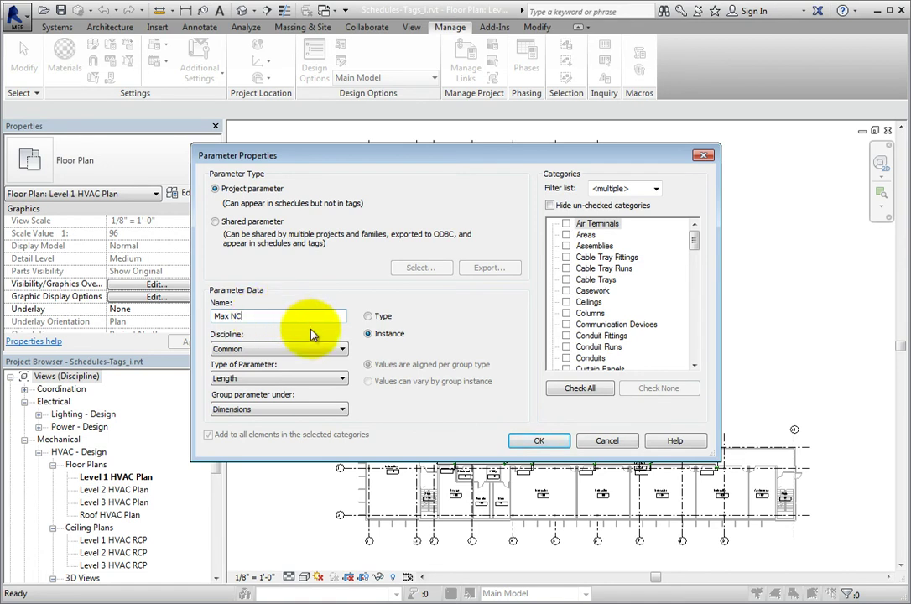
pyautogui.click(336, 349)
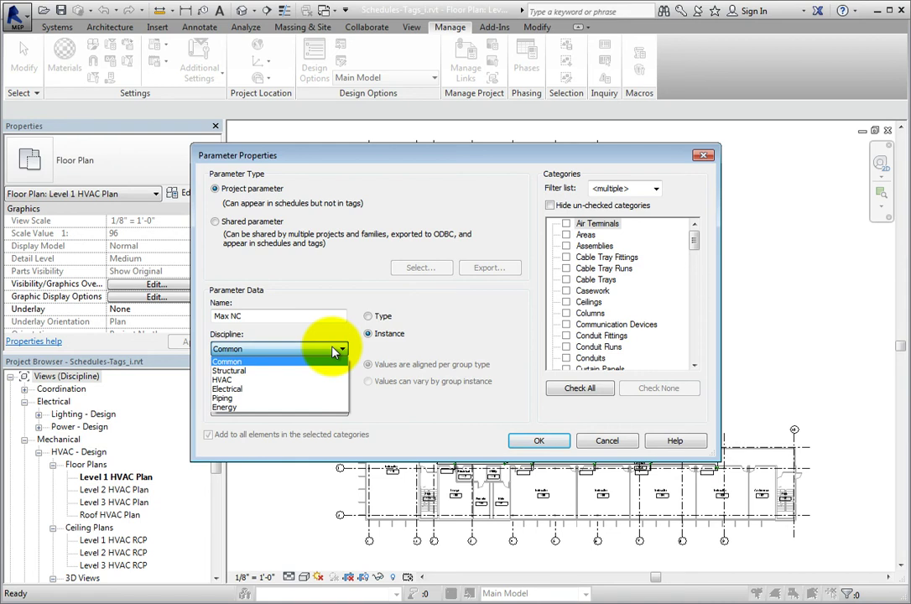
pyautogui.click(336, 351)
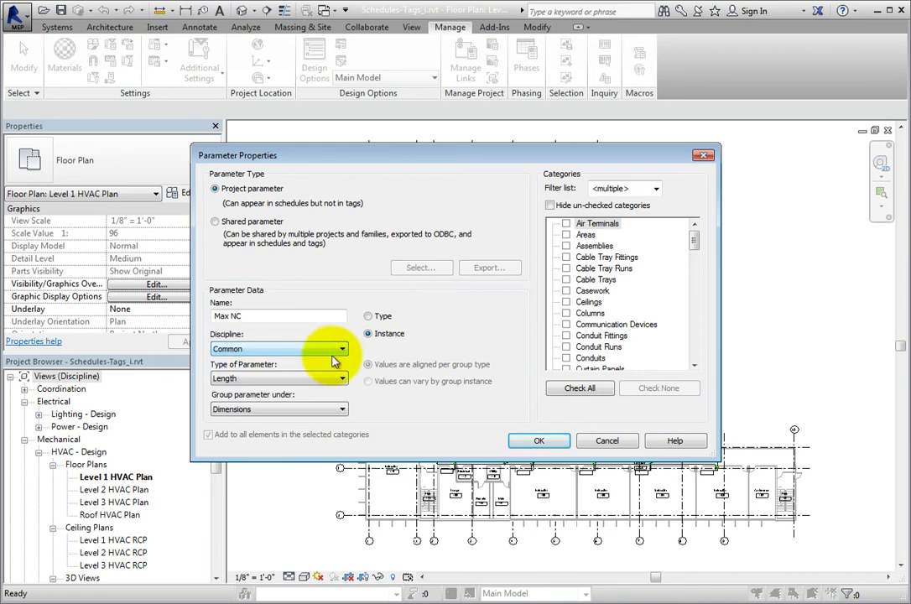
# Step: Configure Max NC as a Text parameter grouped under Green Building Properties, with values that can vary by group instance
pyautogui.click(336, 380)
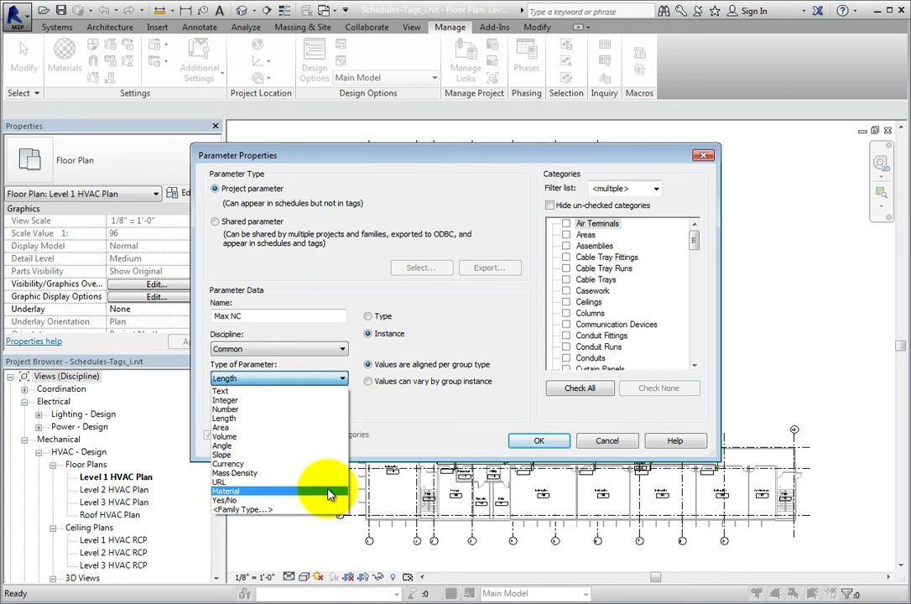
pyautogui.click(326, 392)
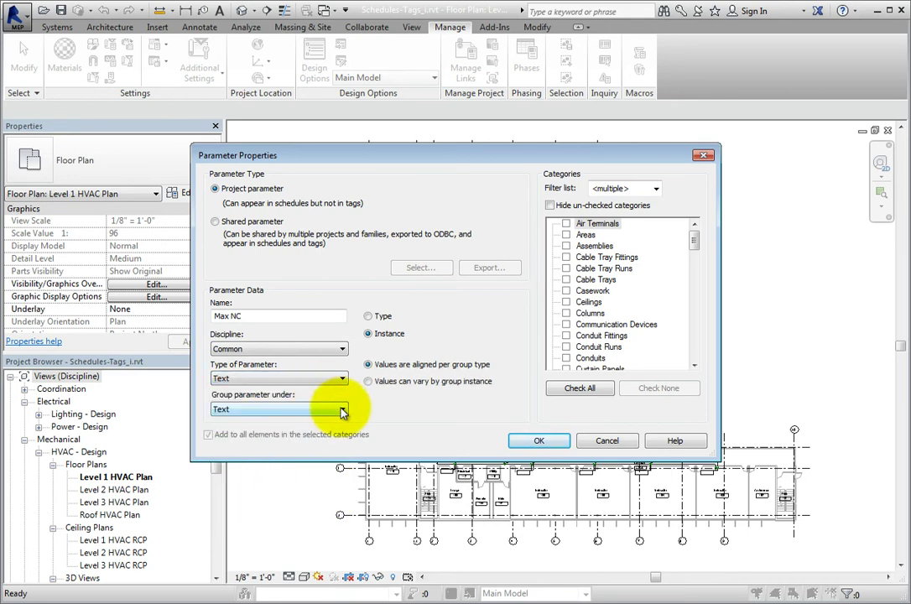
pyautogui.click(343, 408)
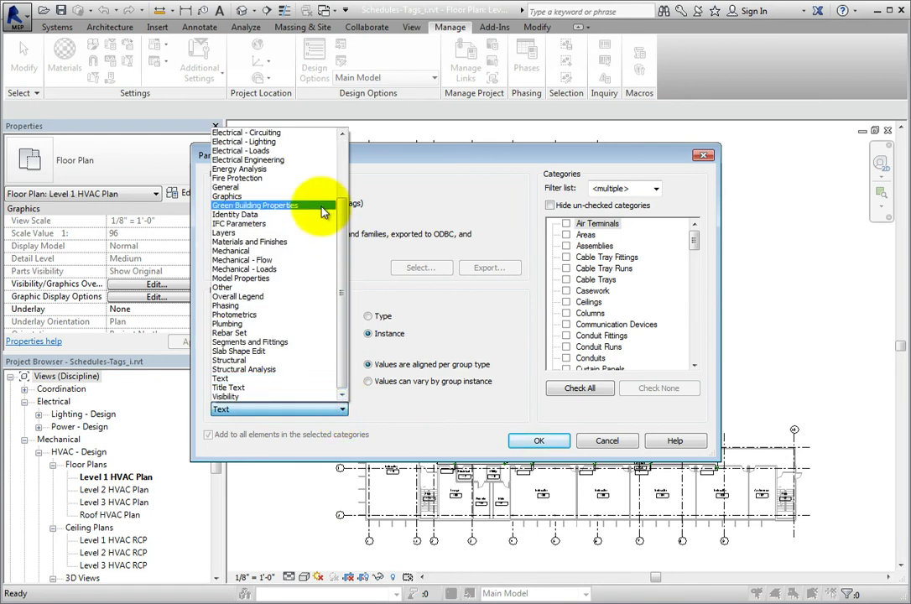
pyautogui.click(323, 210)
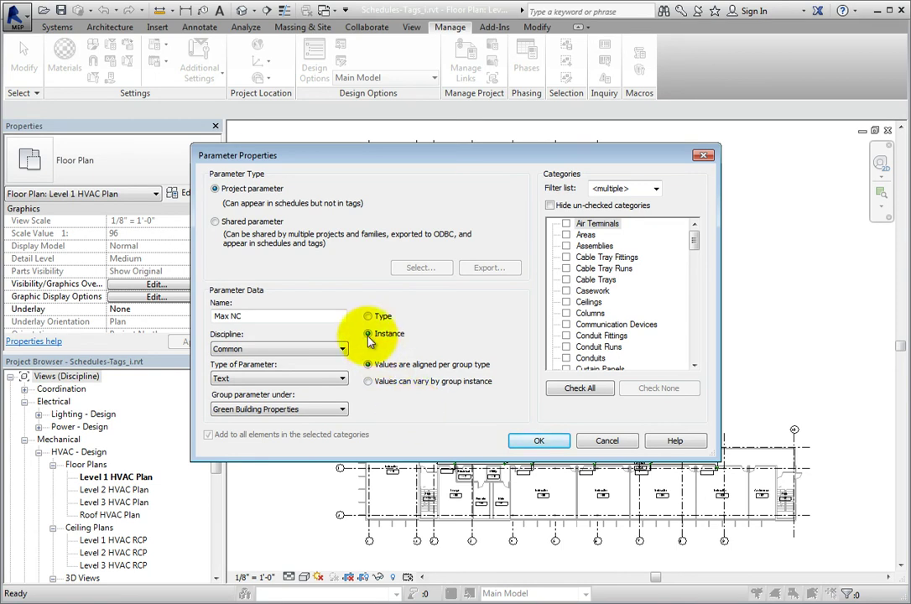
pyautogui.click(367, 381)
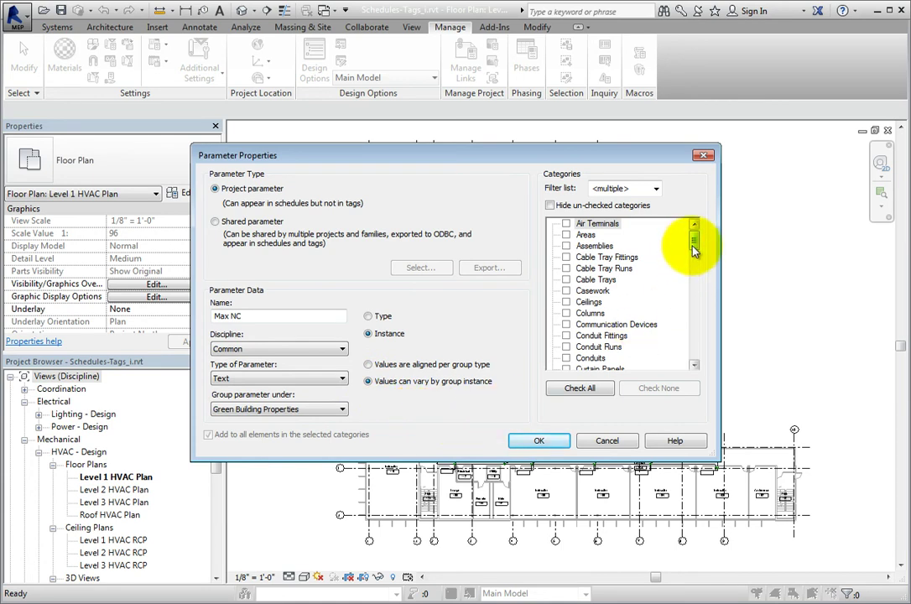
# Step: Assign Max NC to the Duct Accessories, Duct Fittings, Duct Insulations, Duct Linings, Duct Placeholders, Duct Systems and Ducts categories
pyautogui.moveTo(695, 249); pyautogui.dragTo(697, 270)
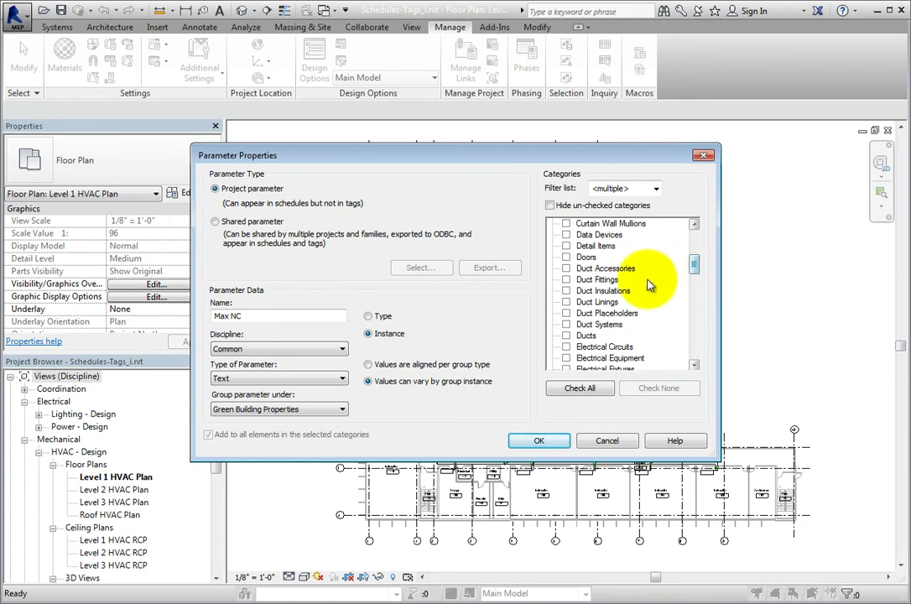
pyautogui.click(566, 268)
pyautogui.click(566, 279)
pyautogui.click(567, 290)
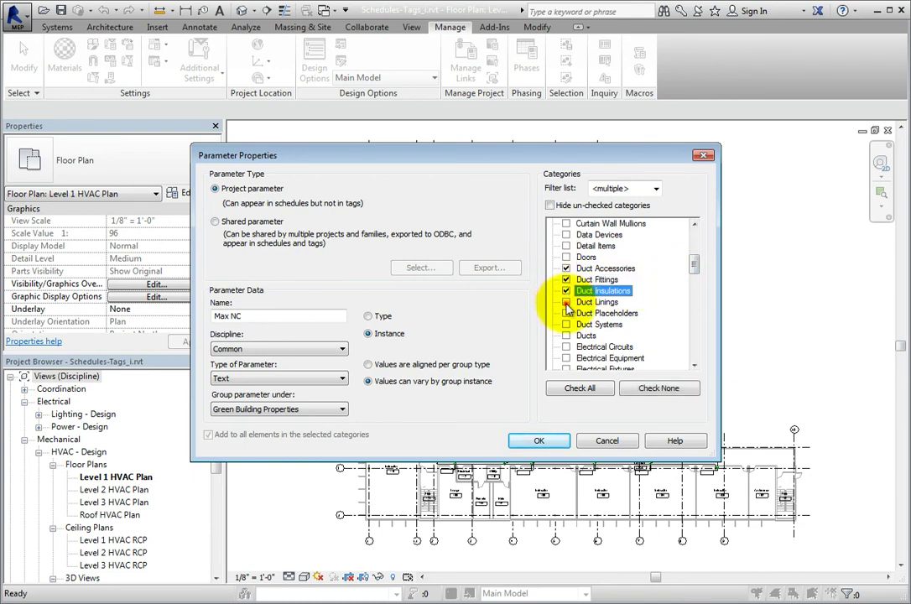
pyautogui.click(566, 301)
pyautogui.click(567, 313)
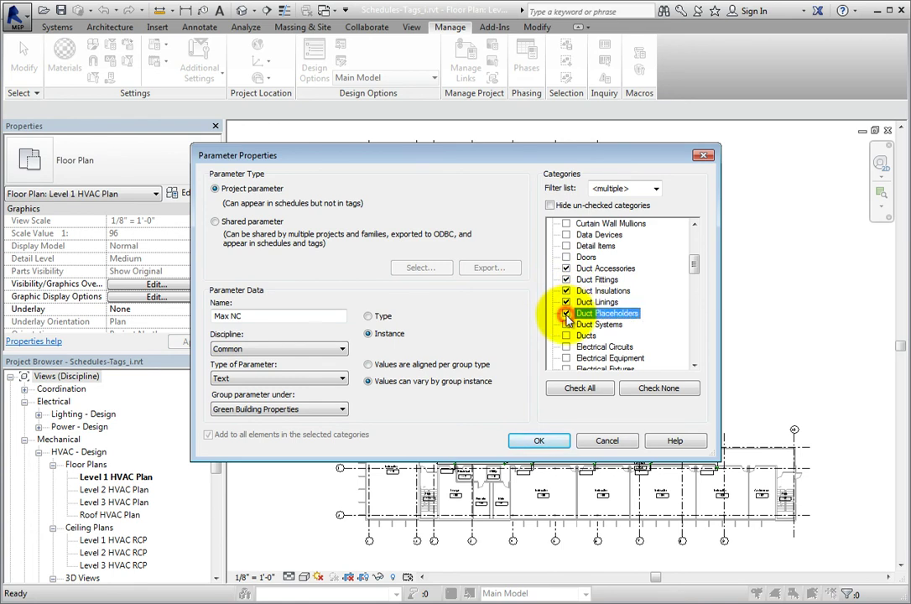
pyautogui.click(567, 324)
pyautogui.click(566, 334)
# Step: Add the Flex Ducts category to Max NC and accept the new project parameter
pyautogui.moveTo(694, 268); pyautogui.dragTo(693, 285)
pyautogui.click(567, 269)
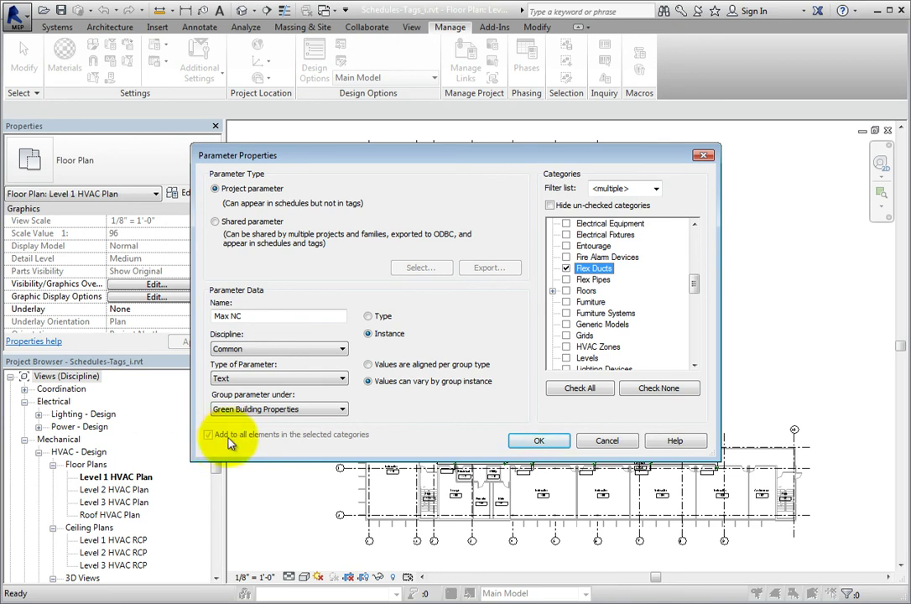
pyautogui.moveTo(696, 287); pyautogui.dragTo(699, 277)
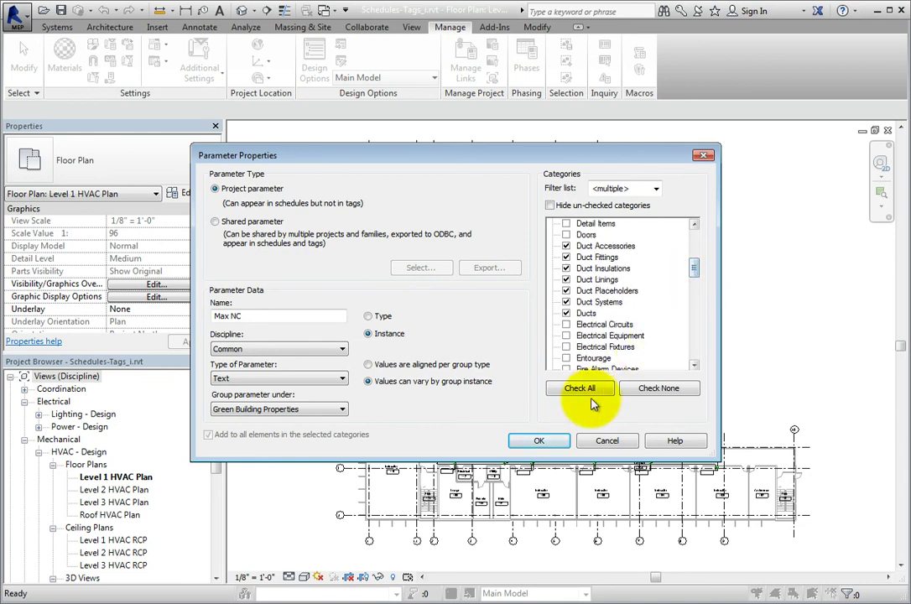
pyautogui.click(541, 441)
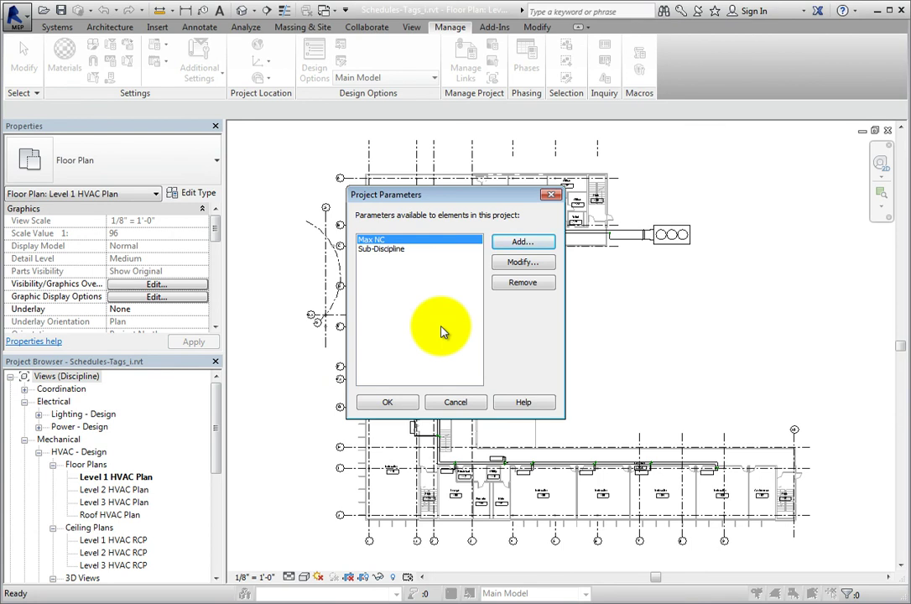
pyautogui.click(416, 406)
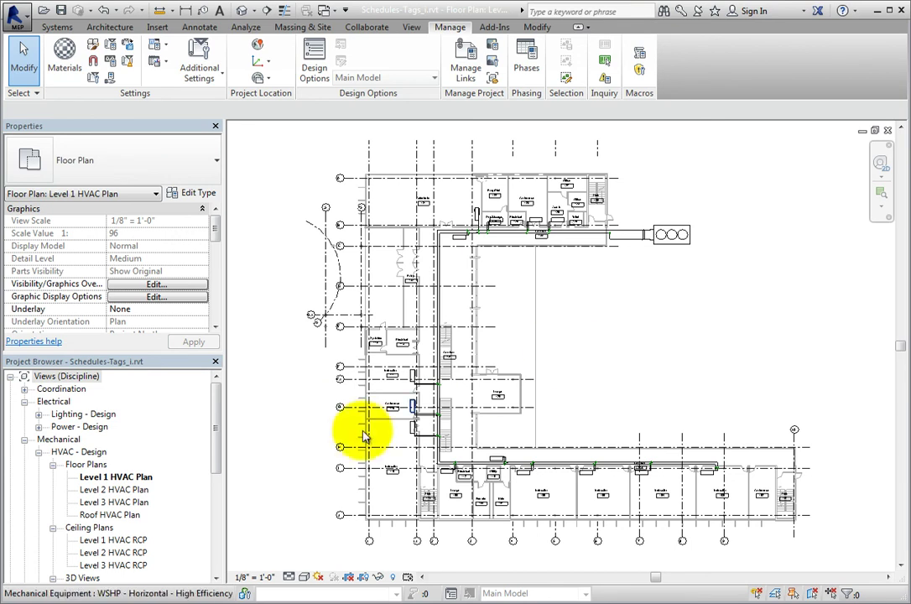
# Step: Open the Level 2 HVAC floor plan and examine the duct system properties of the main duct between rooms 204 and 203, including Max NC
pyautogui.click(131, 490)
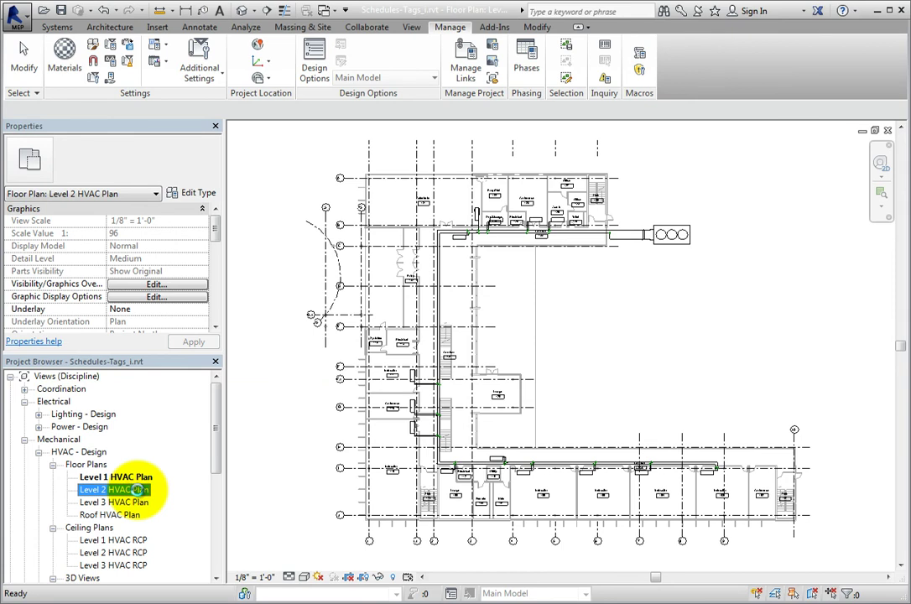
pyautogui.doubleClick(140, 496)
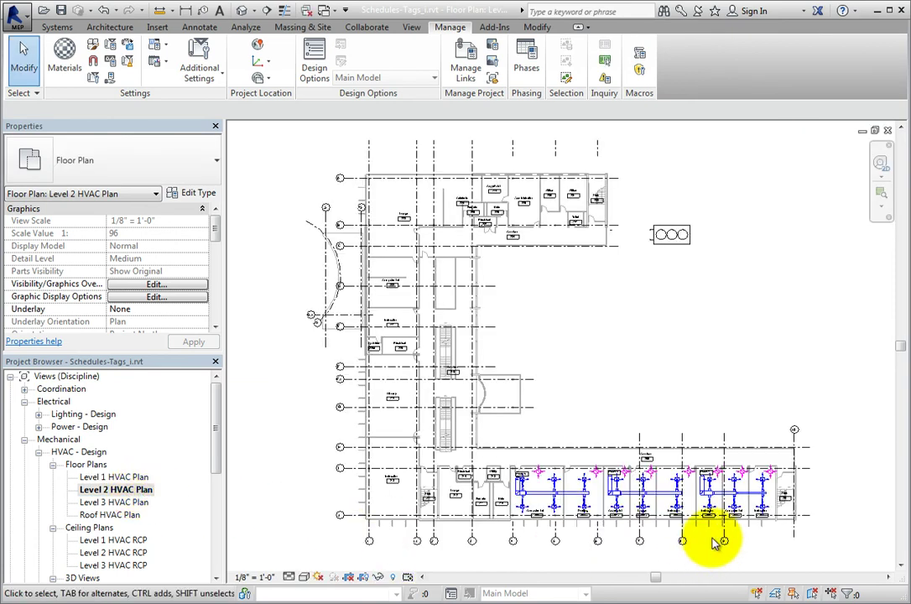
pyautogui.scroll(5, 711, 541)
pyautogui.scroll(2, 710, 540)
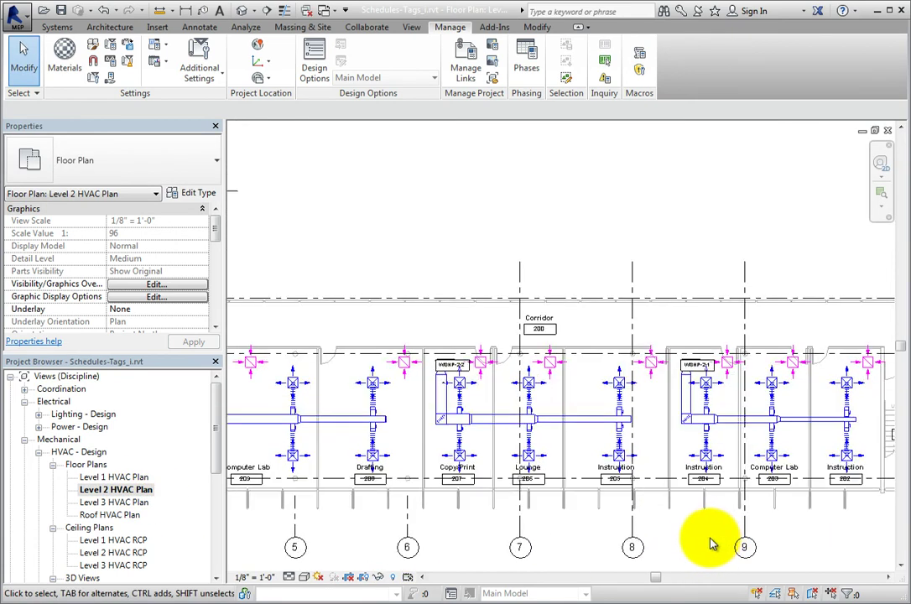
pyautogui.moveTo(706, 539); pyautogui.dragTo(487, 558, button='middle')
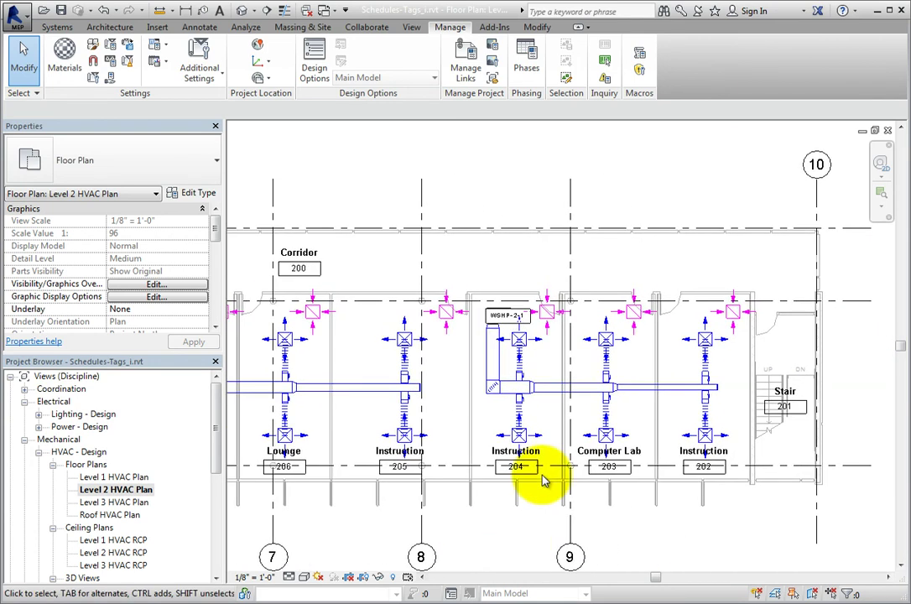
pyautogui.click(584, 393)
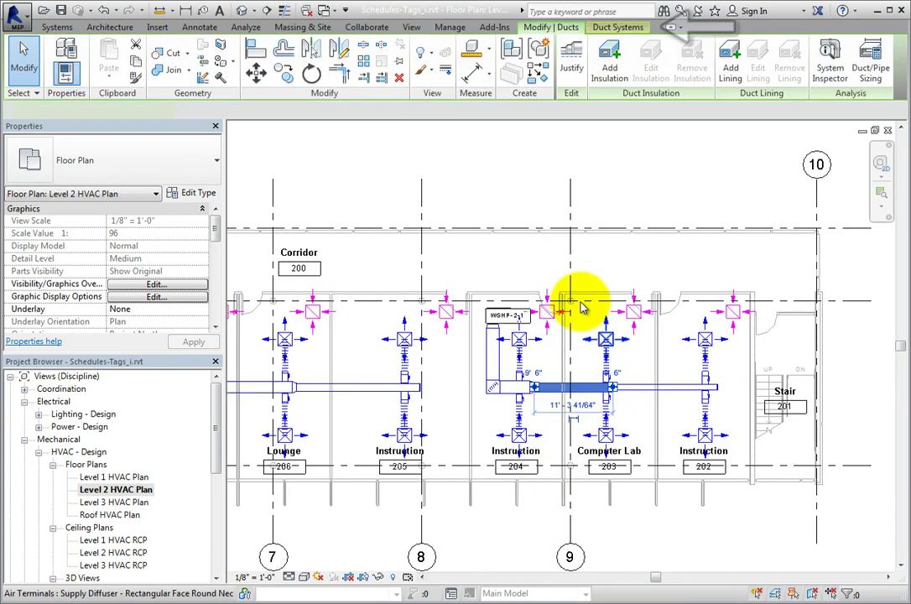
pyautogui.click(628, 29)
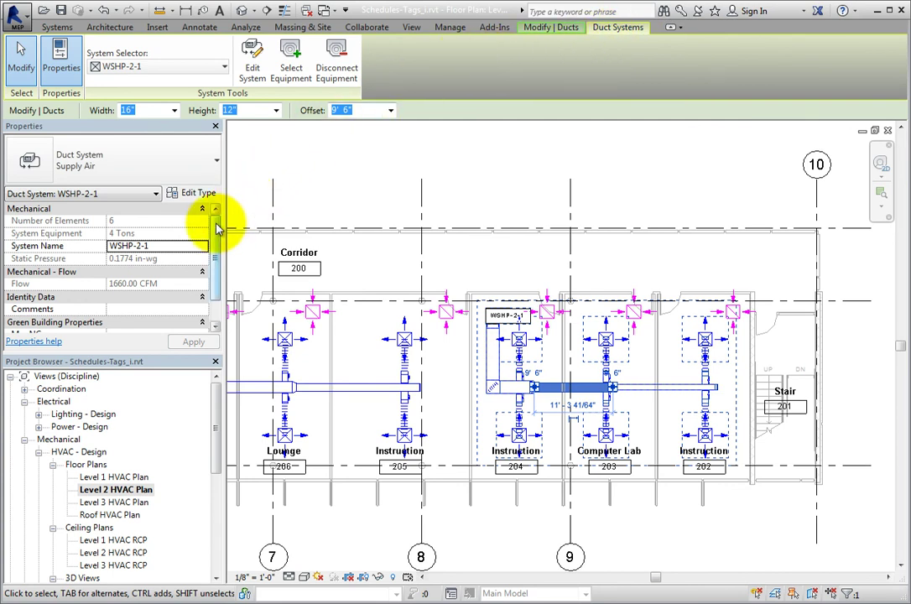
pyautogui.moveTo(216, 227); pyautogui.dragTo(216, 255)
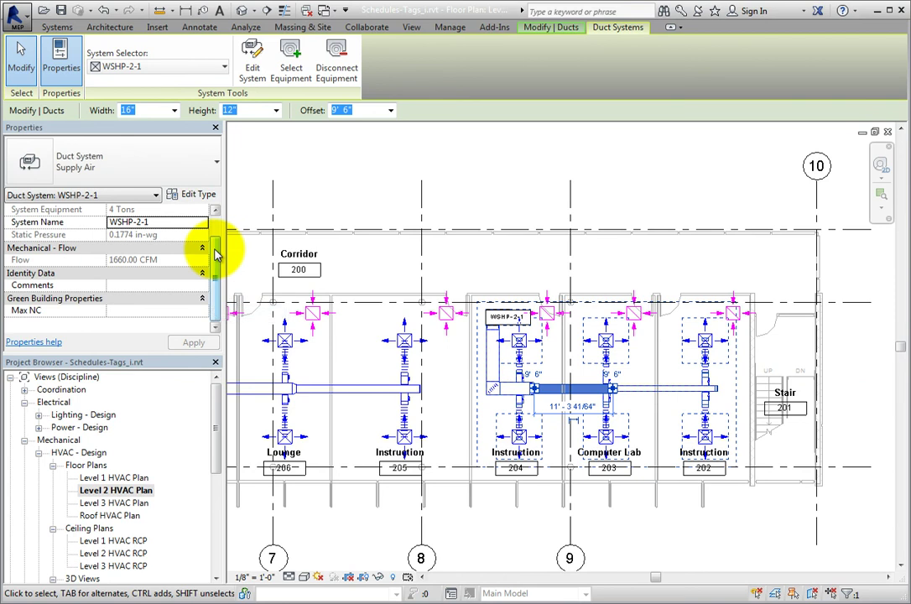
# Step: Set Max NC to 40 for duct system WSHP-2-1 and apply the value
pyautogui.click(160, 311)
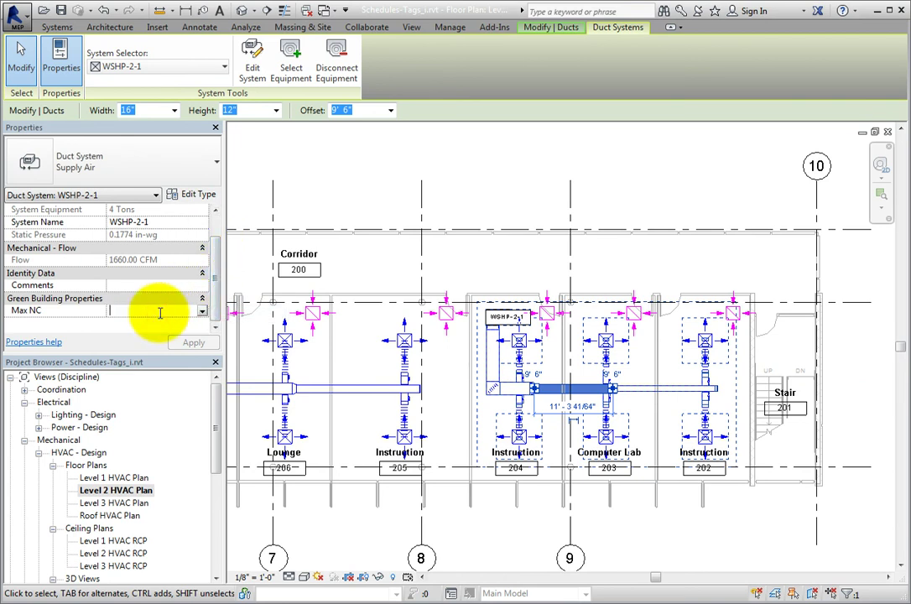
pyautogui.write('40')
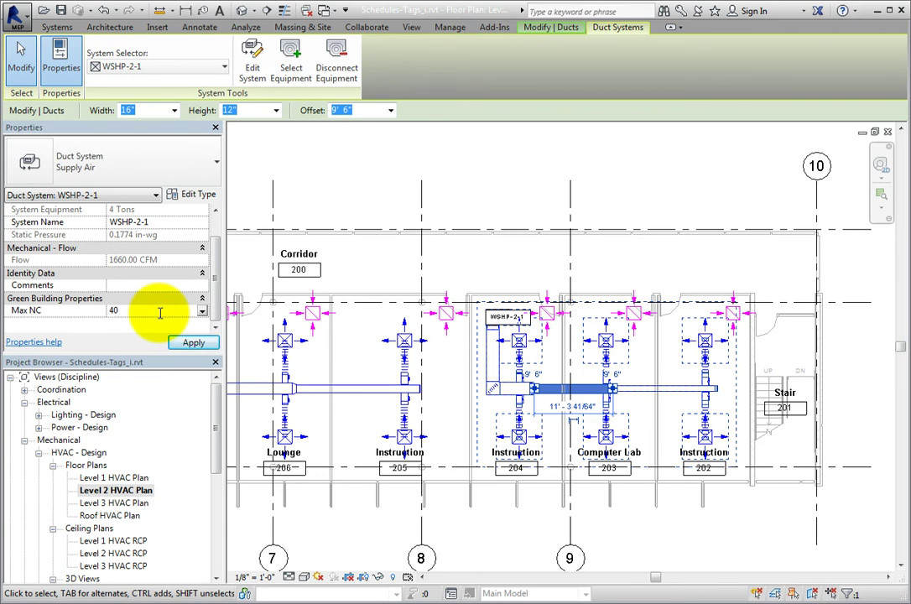
pyautogui.click(357, 277)
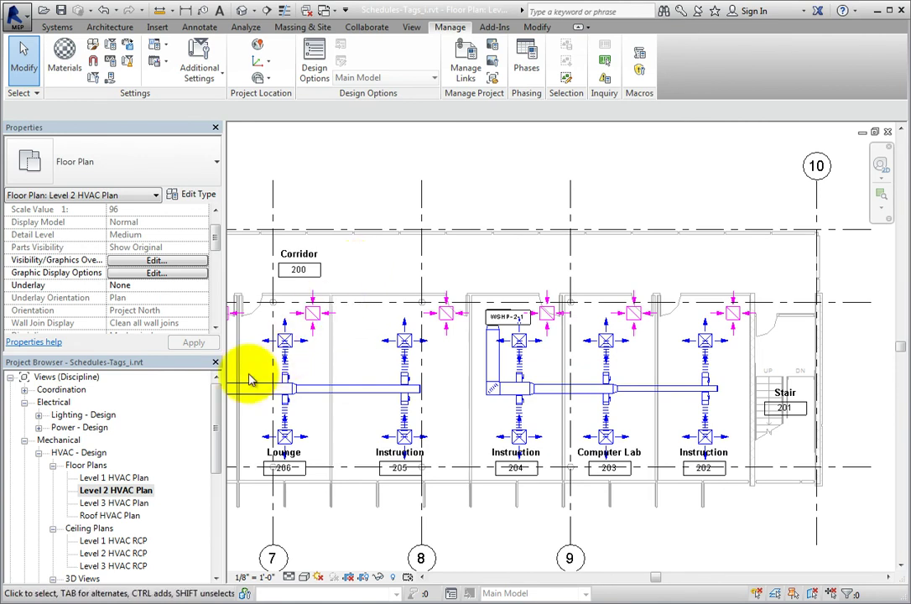
# Step: Create a new building component schedule for the Duct Systems category, named Duct System Schedule
pyautogui.moveTo(217, 392); pyautogui.dragTo(216, 478)
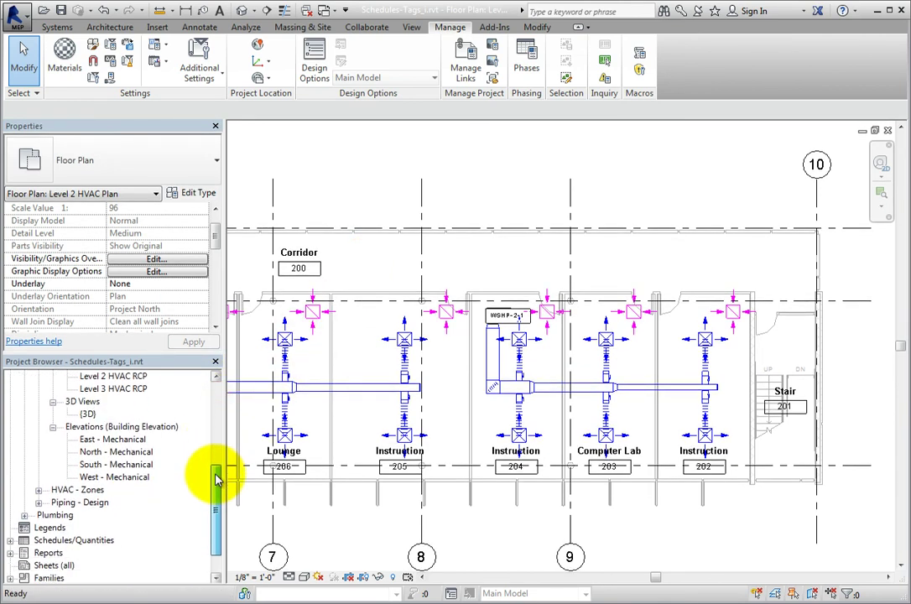
pyautogui.rightClick(99, 542)
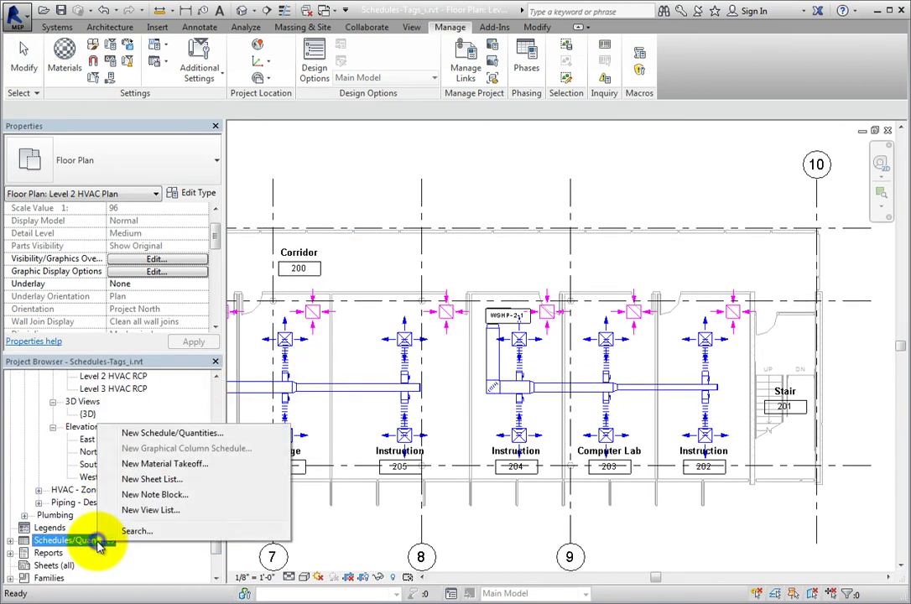
pyautogui.click(222, 435)
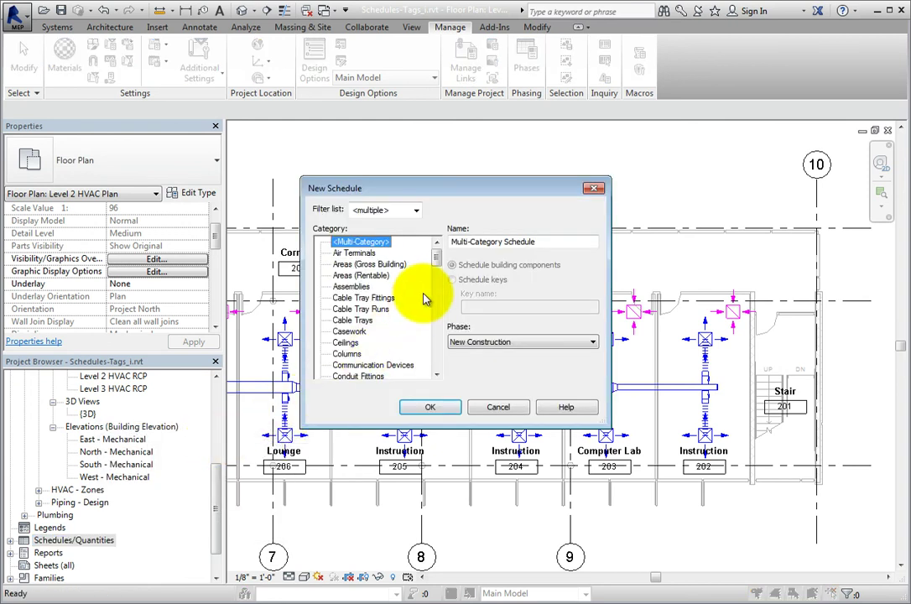
pyautogui.moveTo(438, 262); pyautogui.dragTo(436, 287)
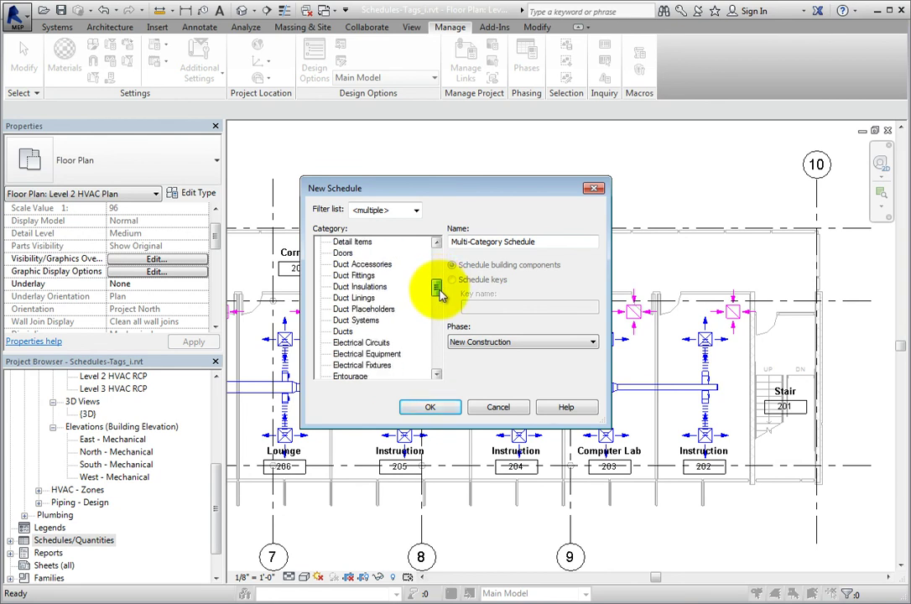
pyautogui.click(357, 320)
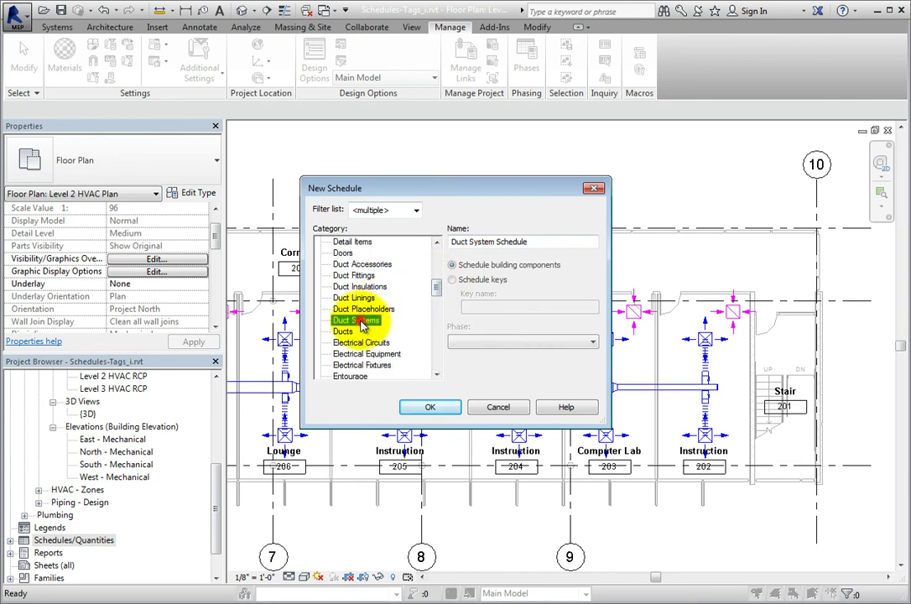
pyautogui.click(423, 407)
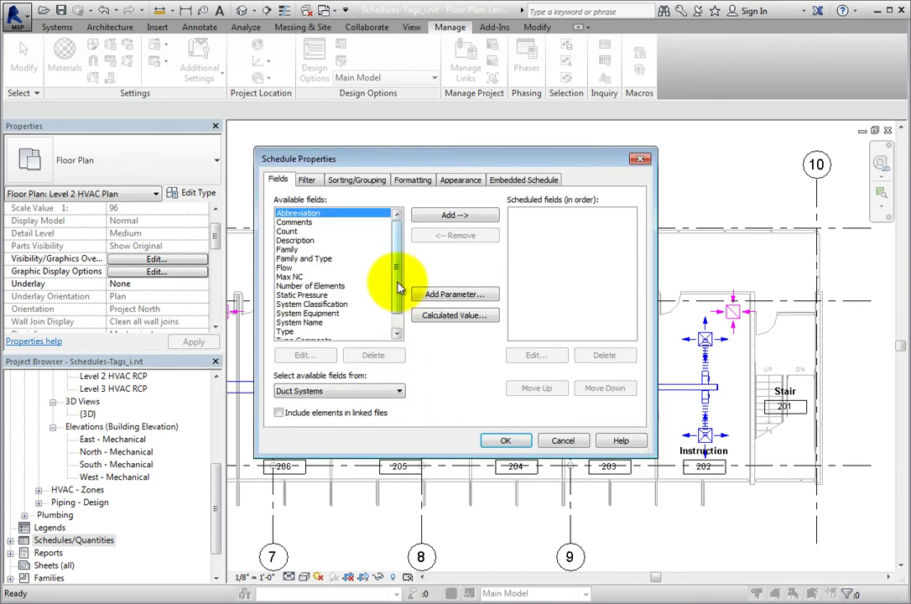
# Step: Add the System Name, Family and Type, and Max NC fields to the duct system schedule in that order and generate it
pyautogui.moveTo(398, 288); pyautogui.dragTo(398, 312)
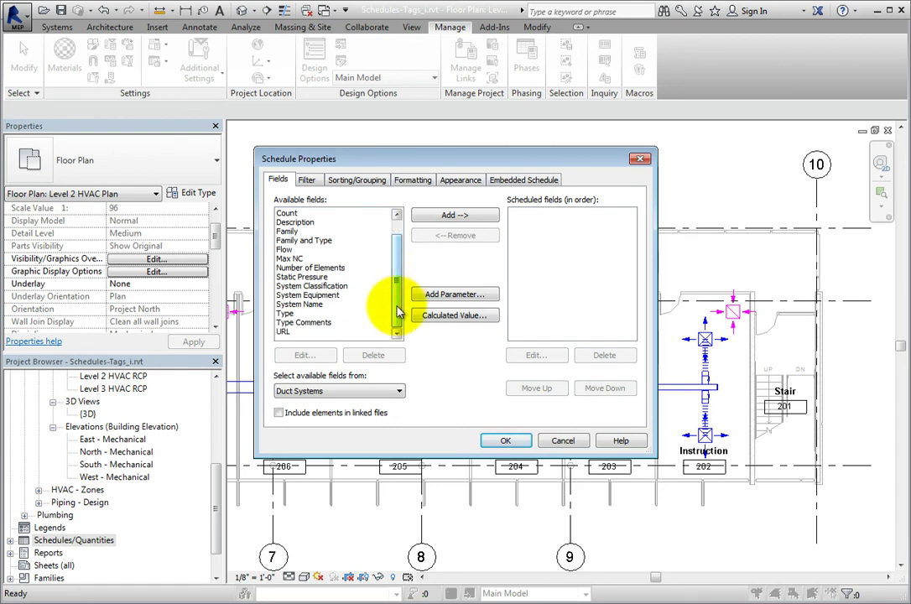
pyautogui.click(348, 304)
pyautogui.click(436, 216)
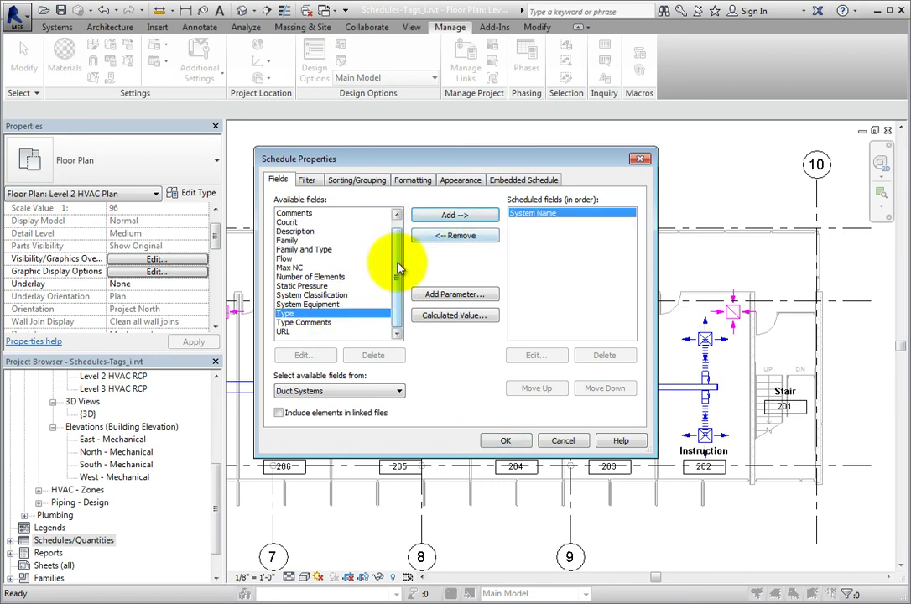
pyautogui.click(323, 250)
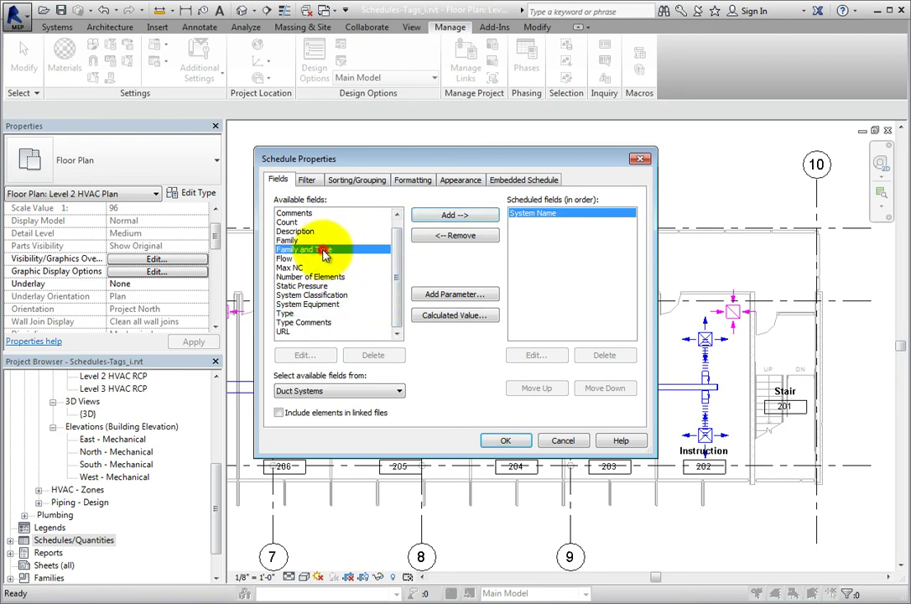
pyautogui.click(445, 216)
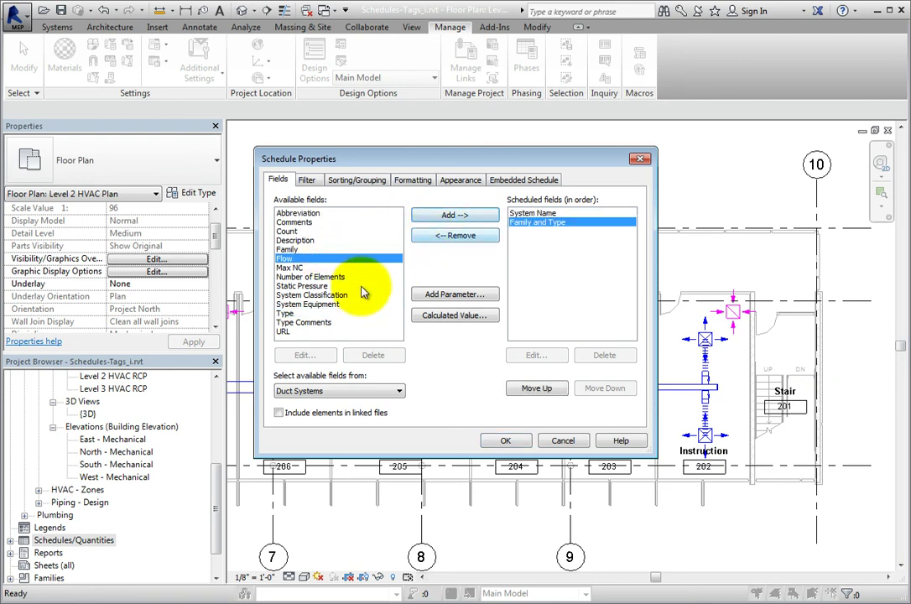
pyautogui.click(302, 268)
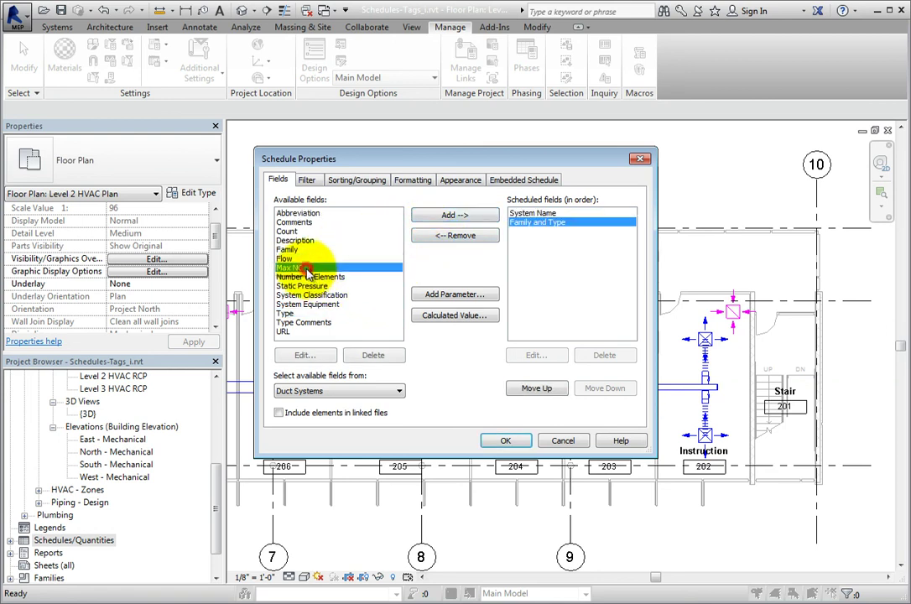
pyautogui.click(436, 215)
pyautogui.click(505, 439)
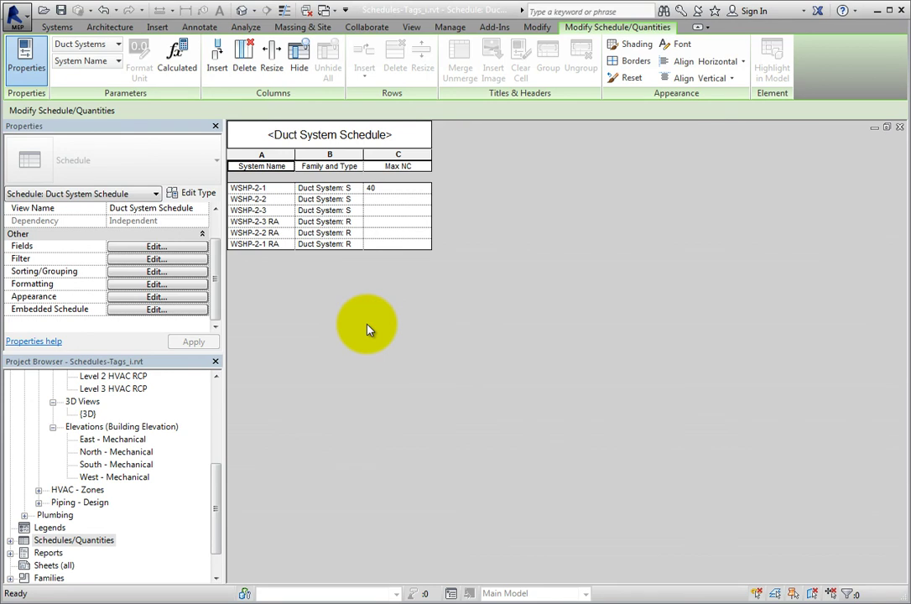
# Step: In the schedule, set Max NC to 40 for WSHP-2-2 and WSHP-2-3, and to 35 for WSHP-2-3 RA and WSHP-2-2 RA
pyautogui.click(391, 201)
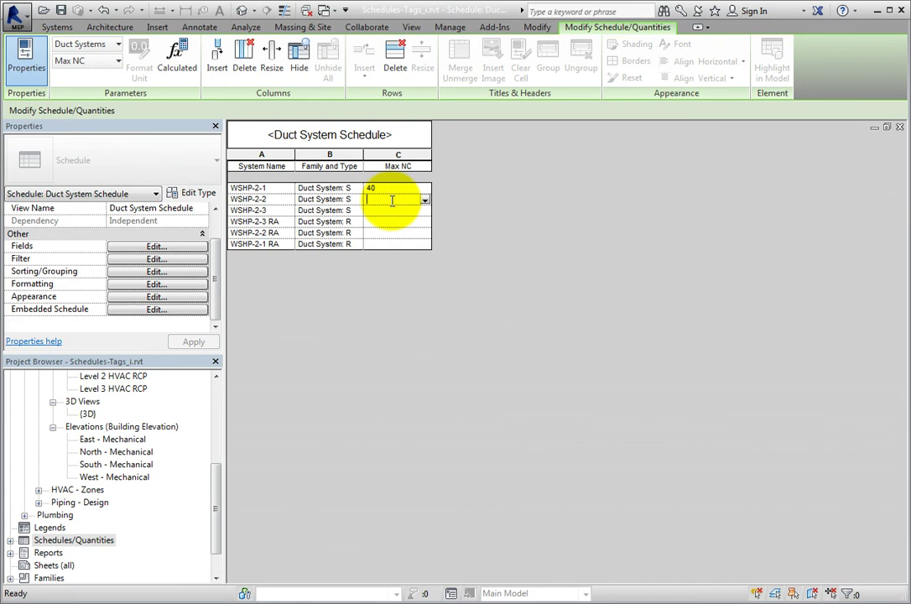
pyautogui.write('40')
pyautogui.click(393, 210)
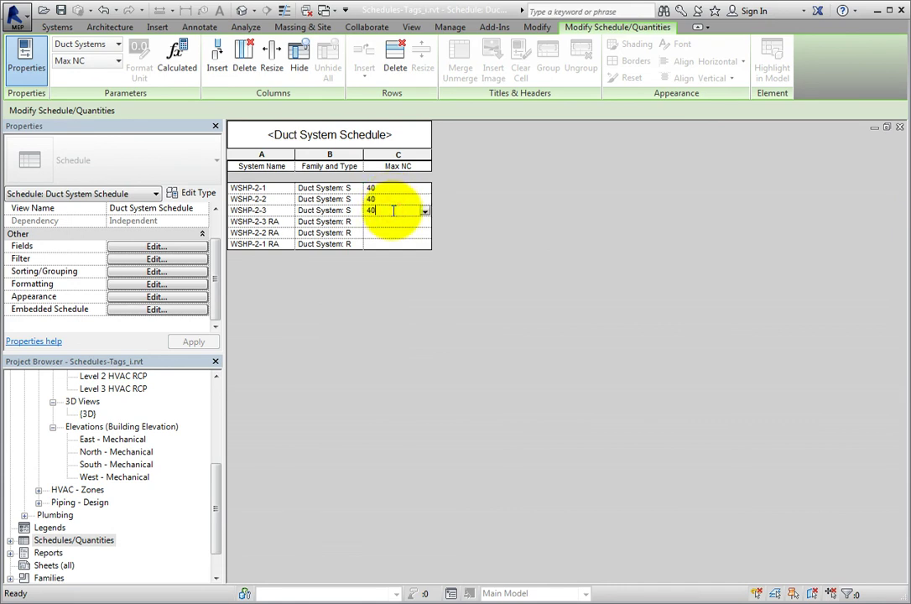
pyautogui.click(394, 221)
pyautogui.write('35')
pyautogui.click(394, 232)
pyautogui.write('35')
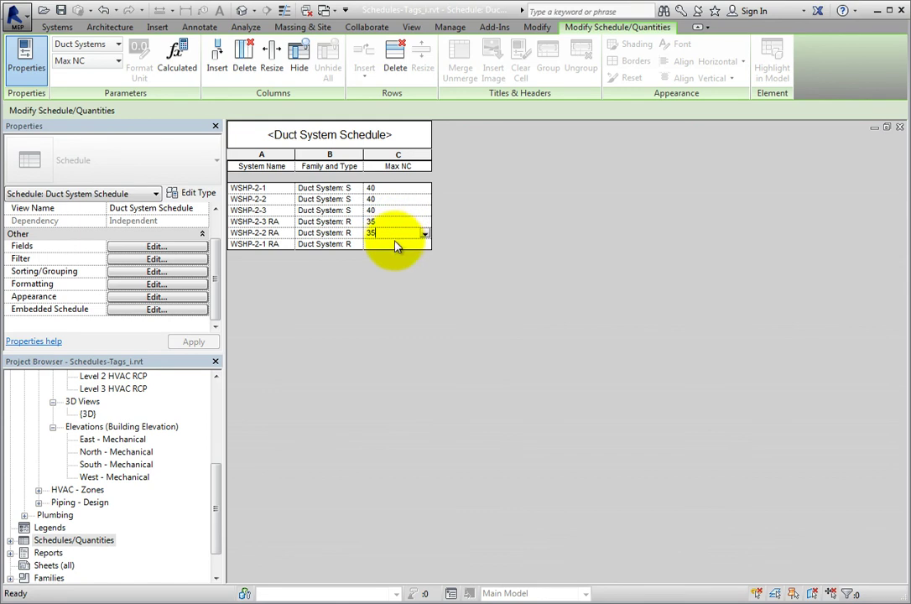